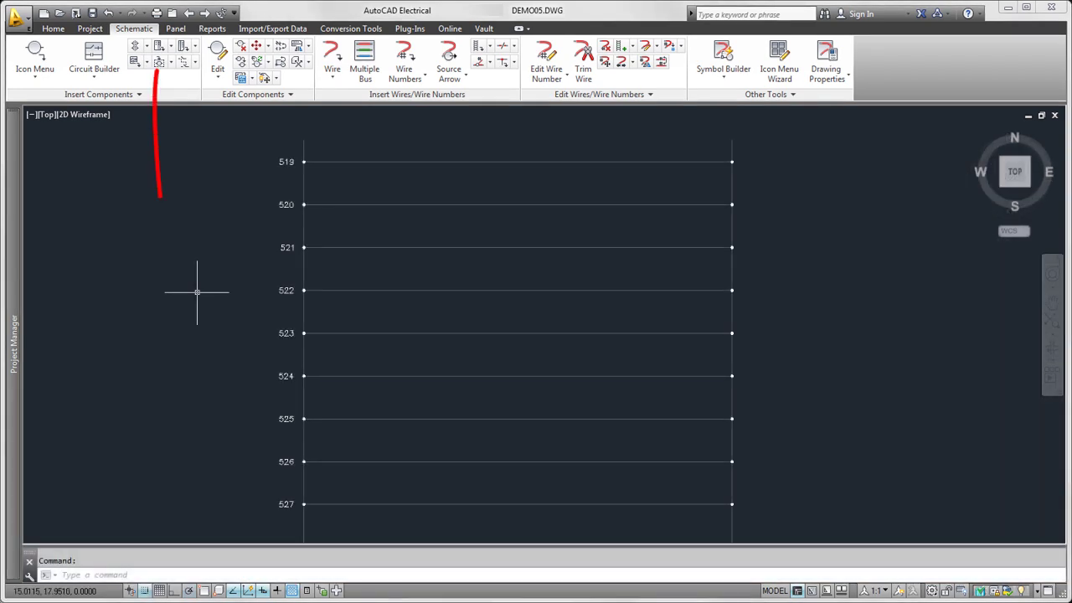
- Select the Allen-Bradley 1771 Discrete Input module 1771-DW from the parametric PLC catalog
left_click(157, 48)
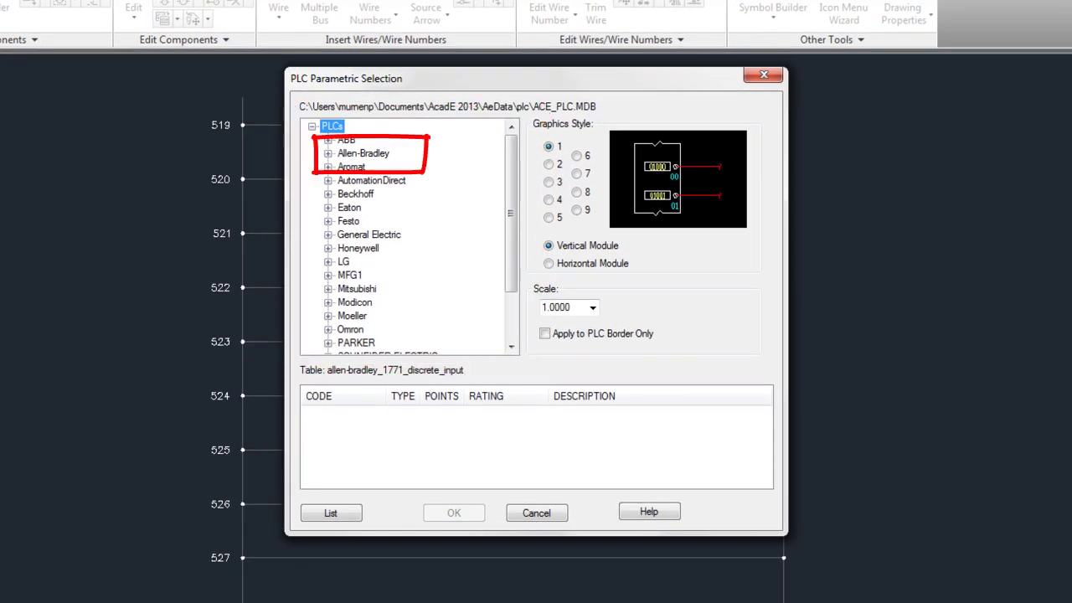
left_click(327, 154)
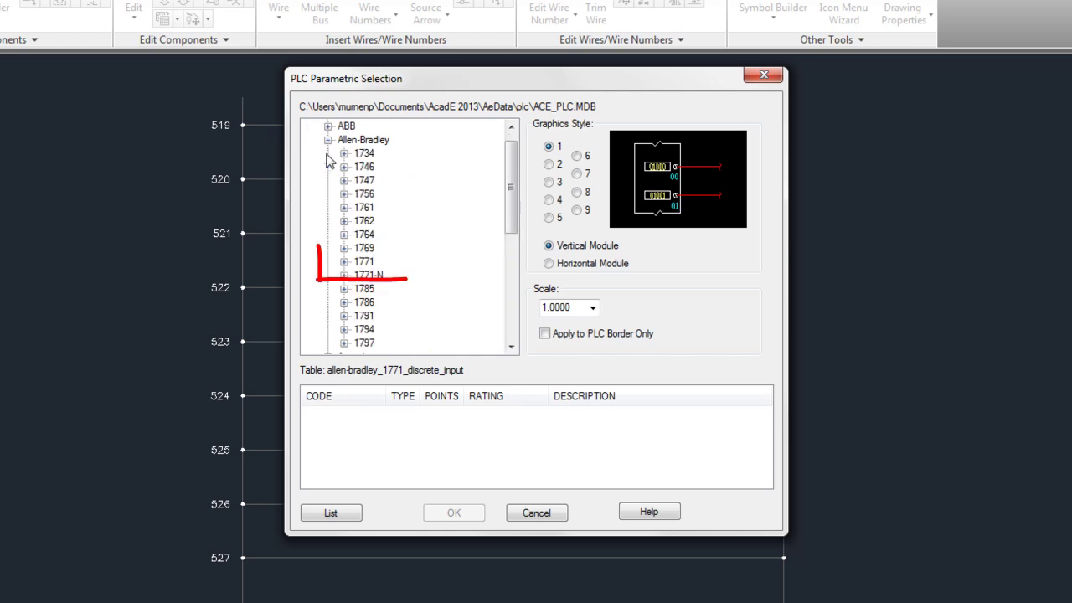
left_click(344, 261)
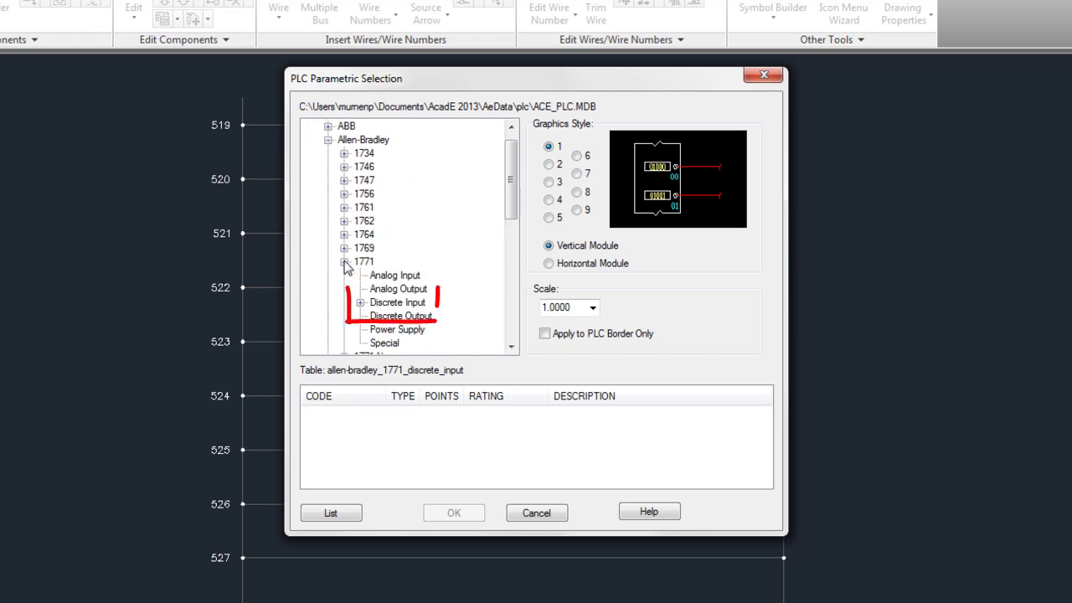
left_click(389, 303)
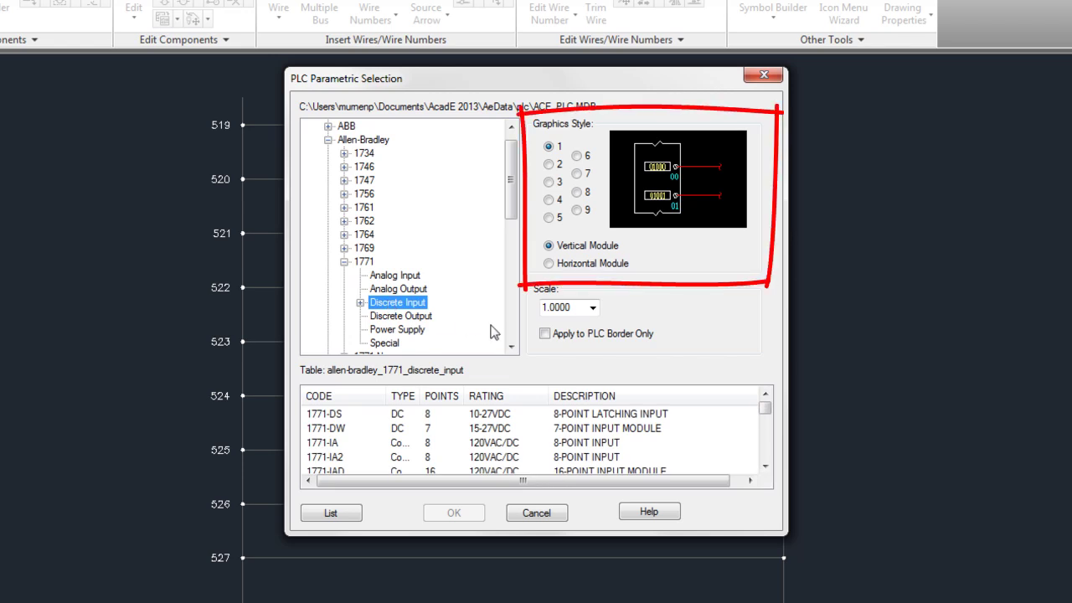
left_click(345, 428)
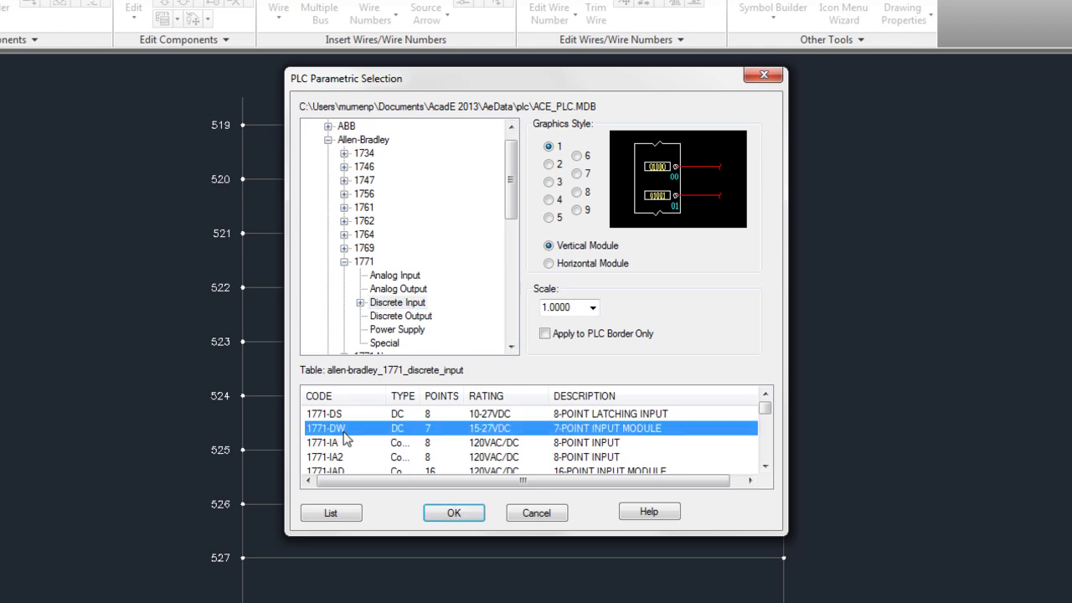
- Place the 1771-DW module on the ladder with Rack 1 and Slot 1
left_click(454, 514)
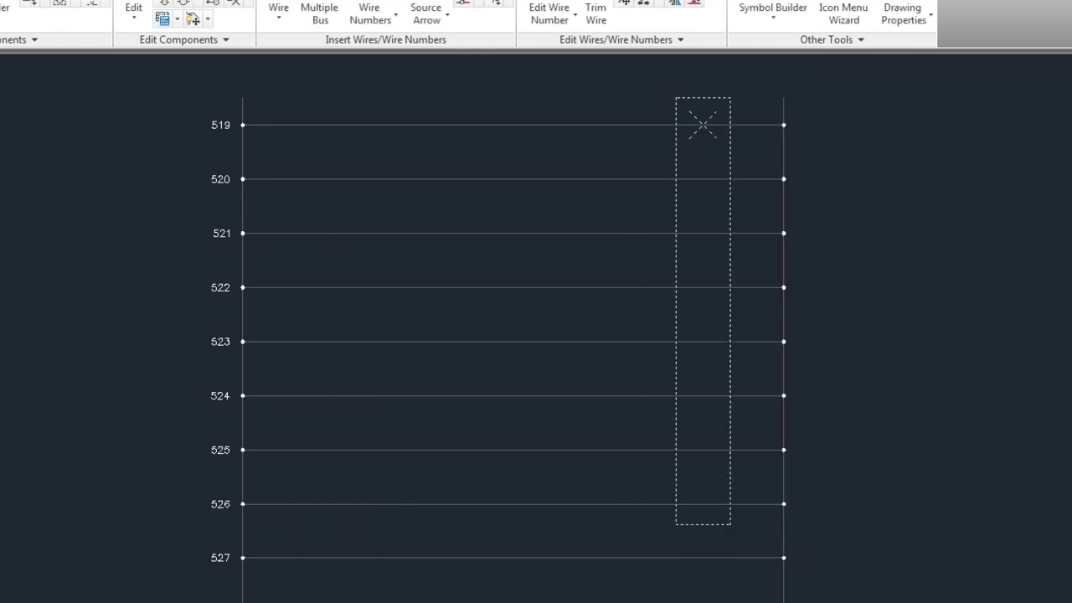
left_click(702, 124)
left_click(461, 371)
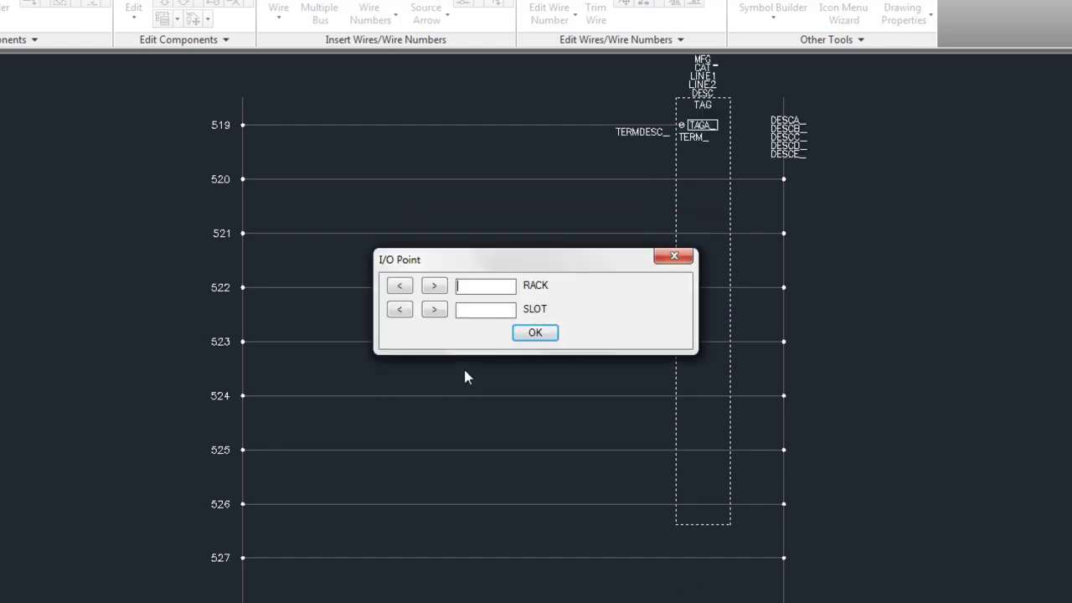
type("1")
key("Tab")
type("1")
left_click(535, 332)
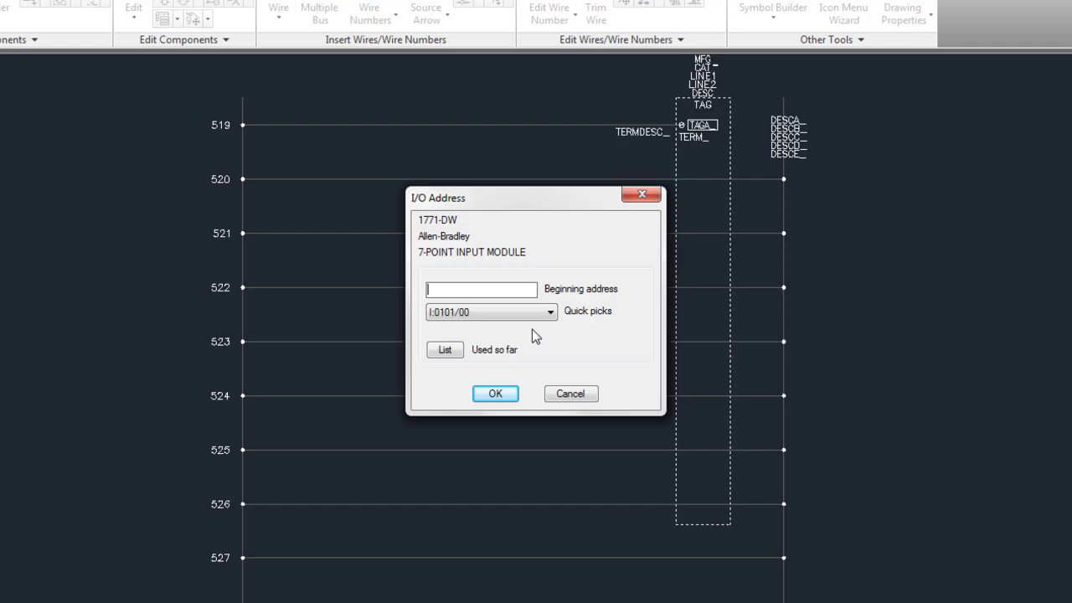
- Set the module's starting I/O address to I:101/00 from the quick picks
left_click(550, 312)
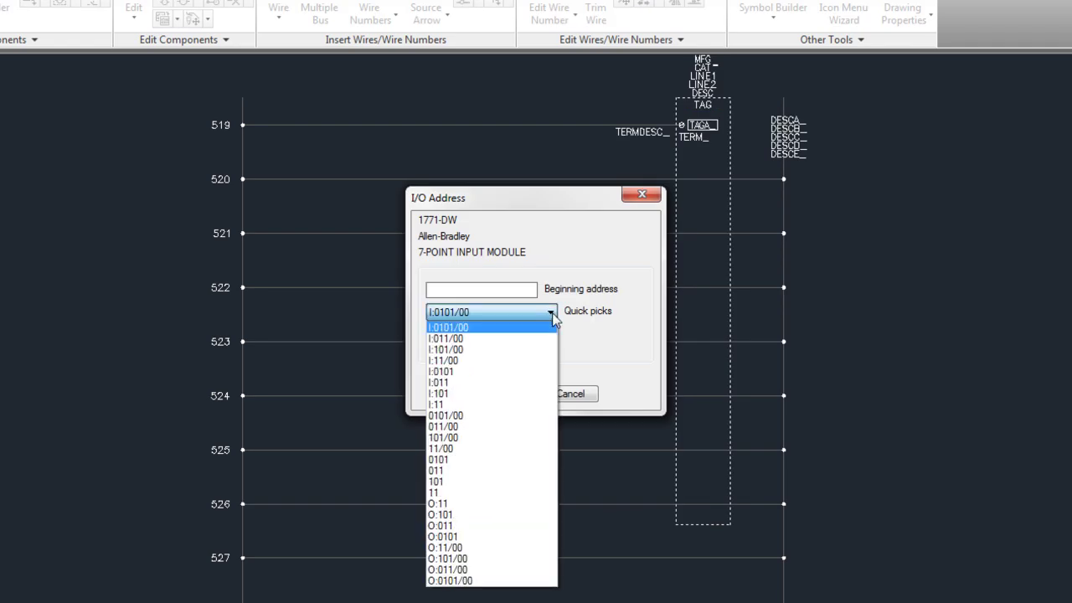
left_click(490, 349)
left_click(500, 394)
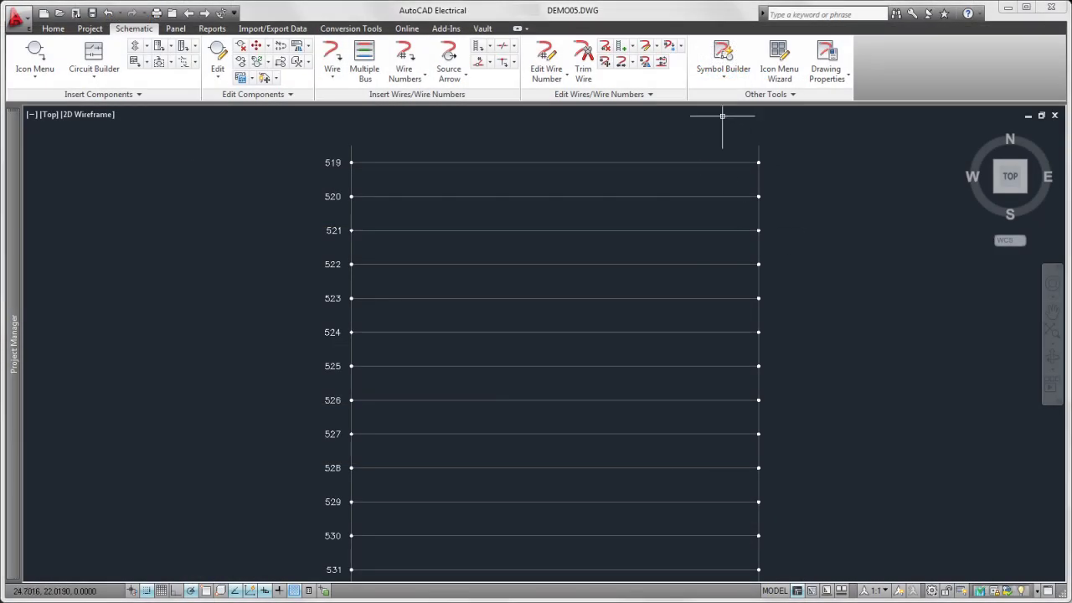
- Open the PLC Database File Editor and add manufacturer MFG1 under PLCs
left_click(717, 95)
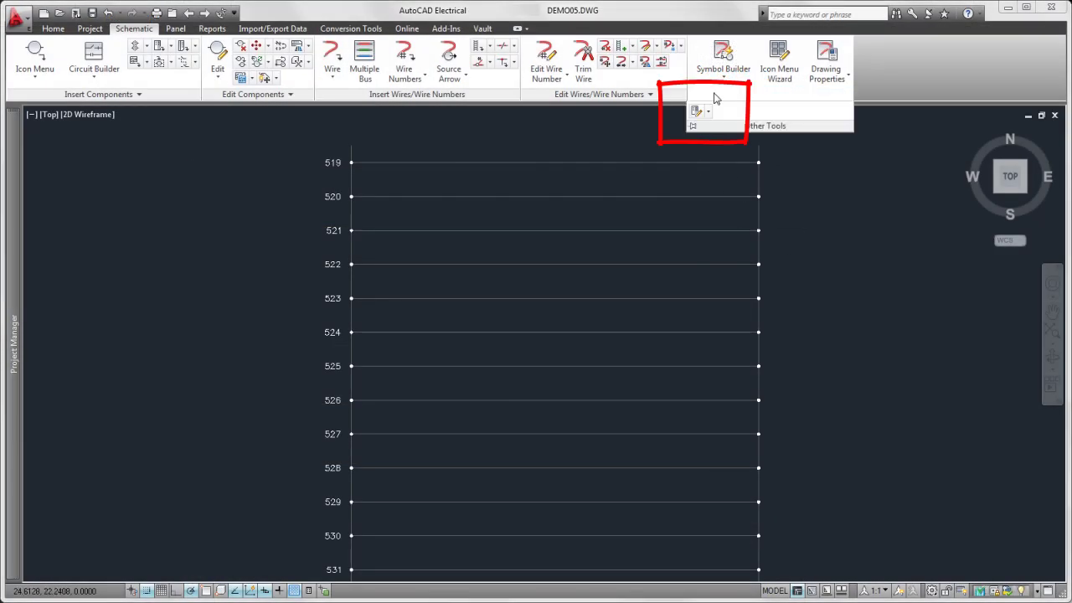
left_click(699, 112)
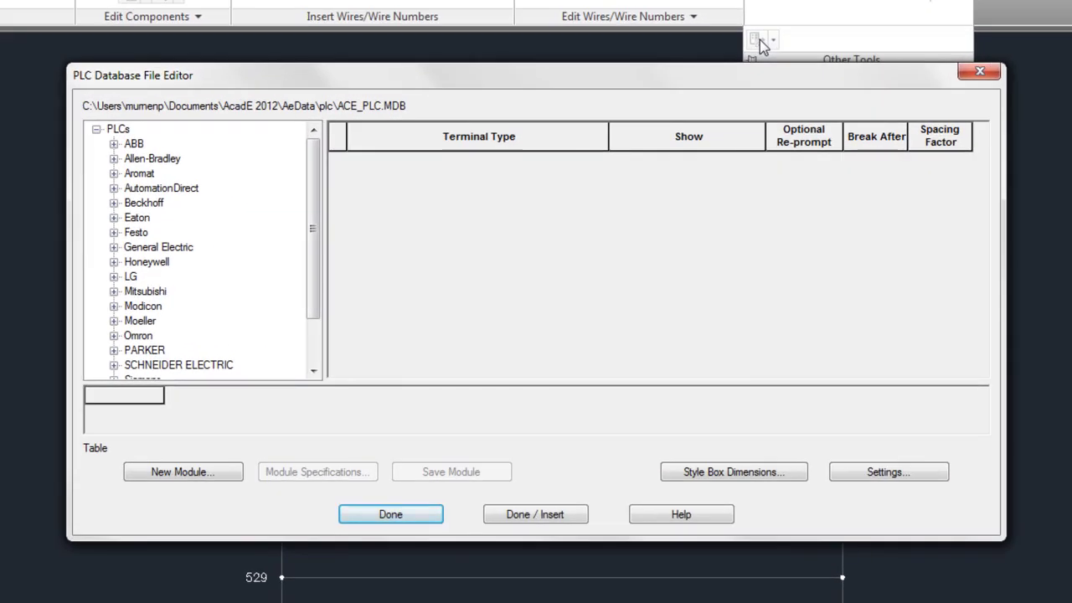
left_click(127, 131)
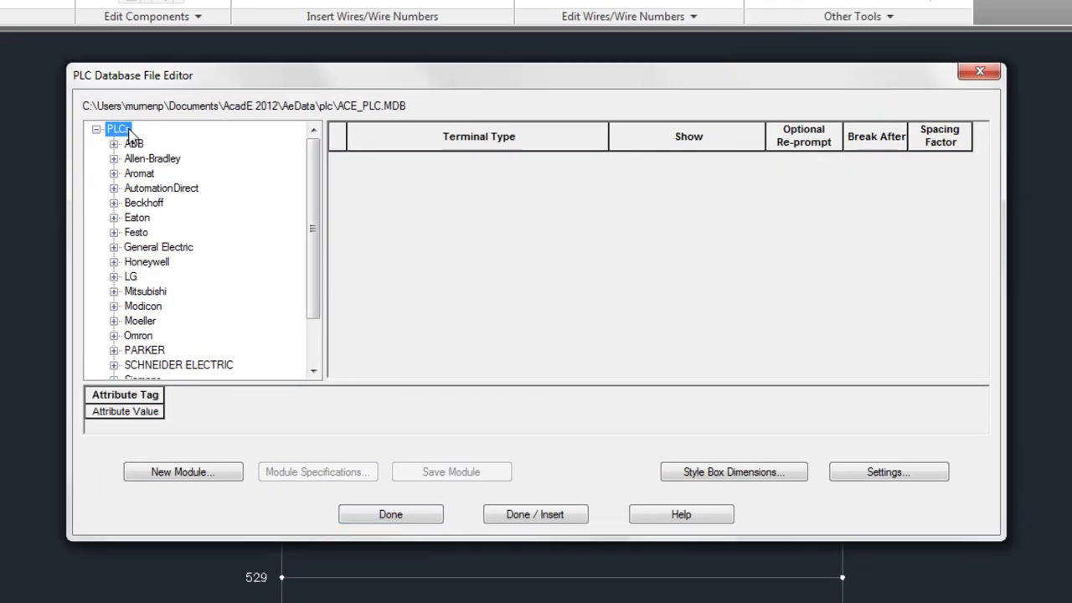
right_click(130, 133)
left_click(160, 145)
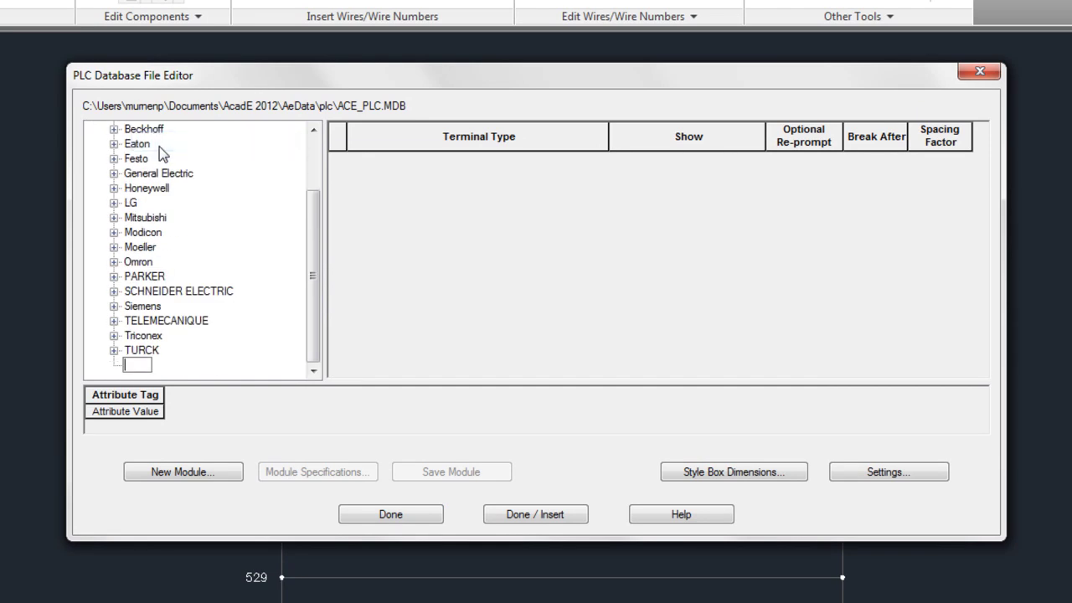
type("MFG1")
key("Return")
- Add Series 1 under MFG1 and Type 1 under Series 1
right_click(134, 362)
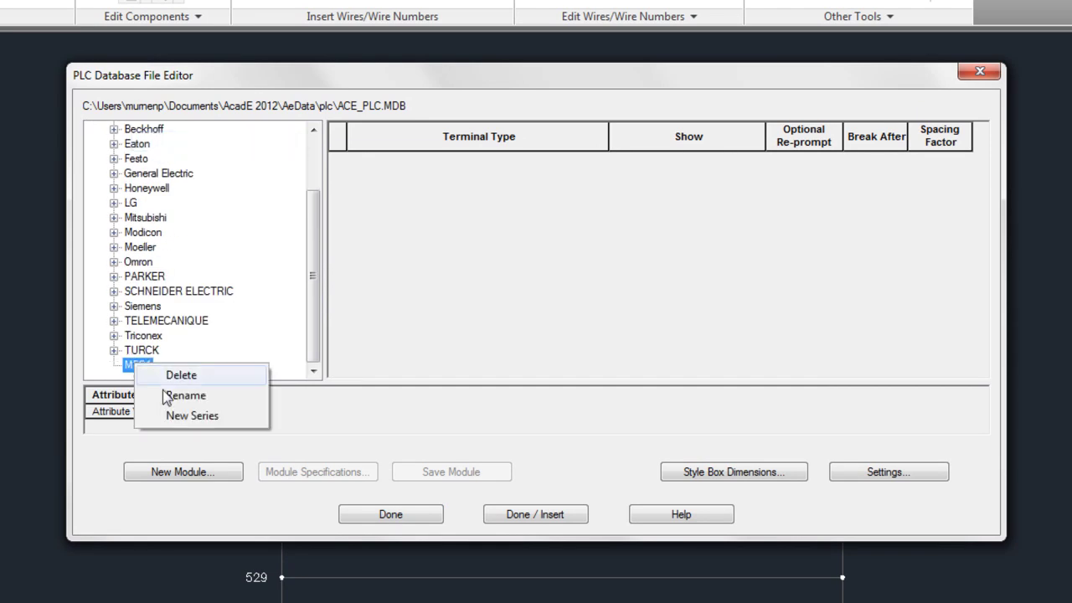
left_click(188, 414)
type("Series 1")
key("Return")
right_click(168, 368)
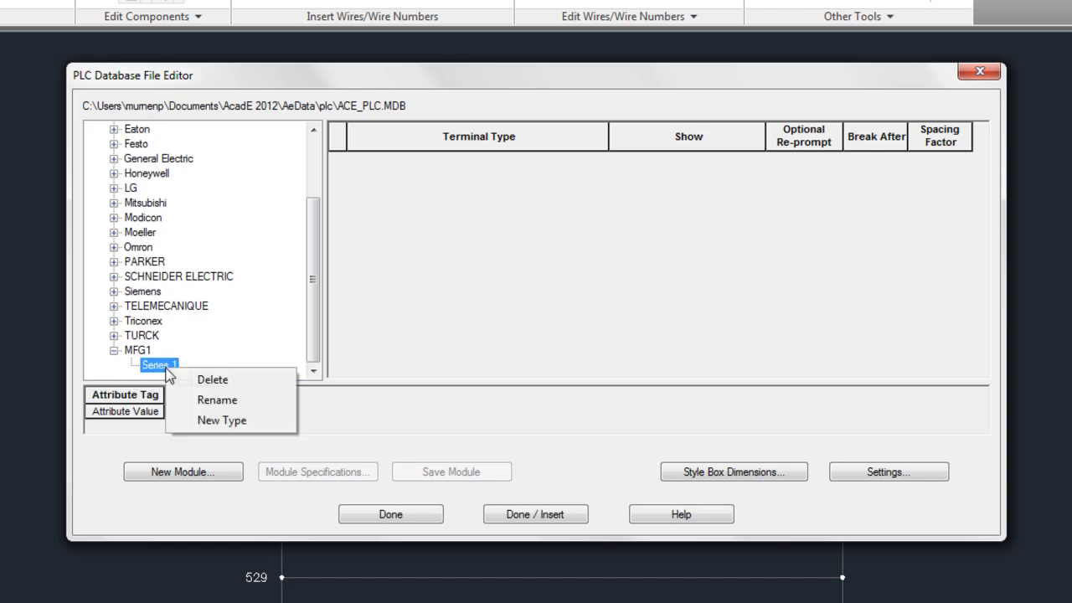
left_click(233, 426)
type("Type 1")
key("Return")
right_click(178, 367)
- Create Code-123 as an 8-terminal input module with 6 addressable points and Rack/Slot prompts
left_click(239, 445)
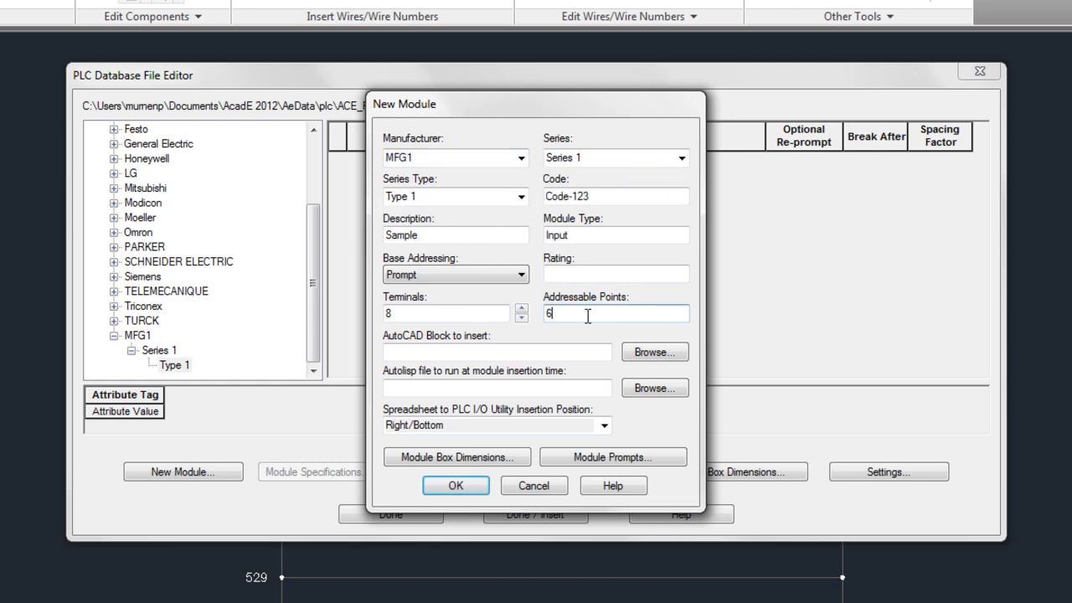
left_click(633, 460)
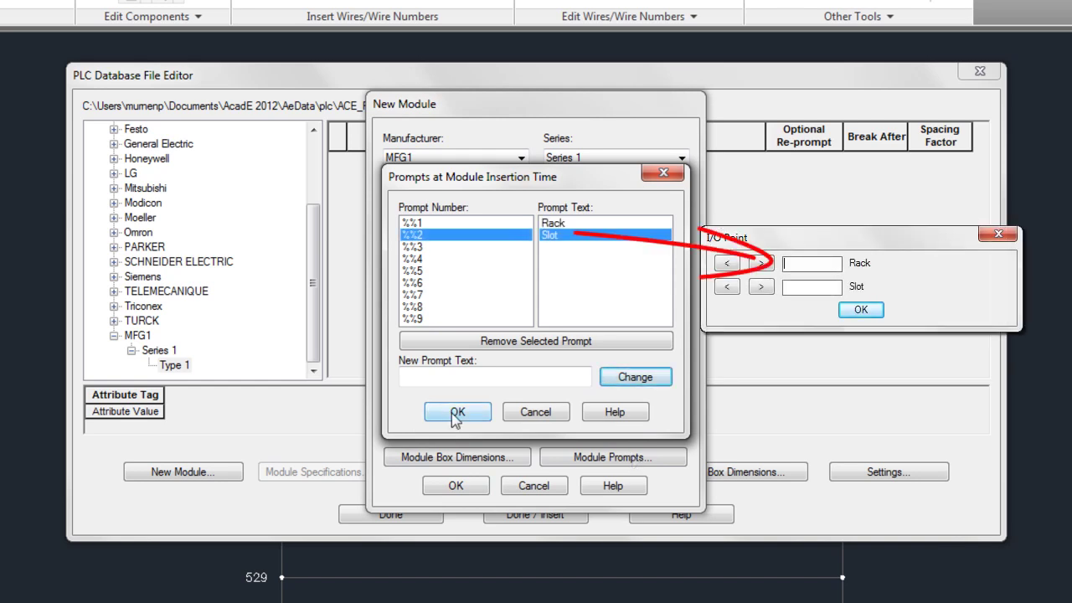
left_click(453, 413)
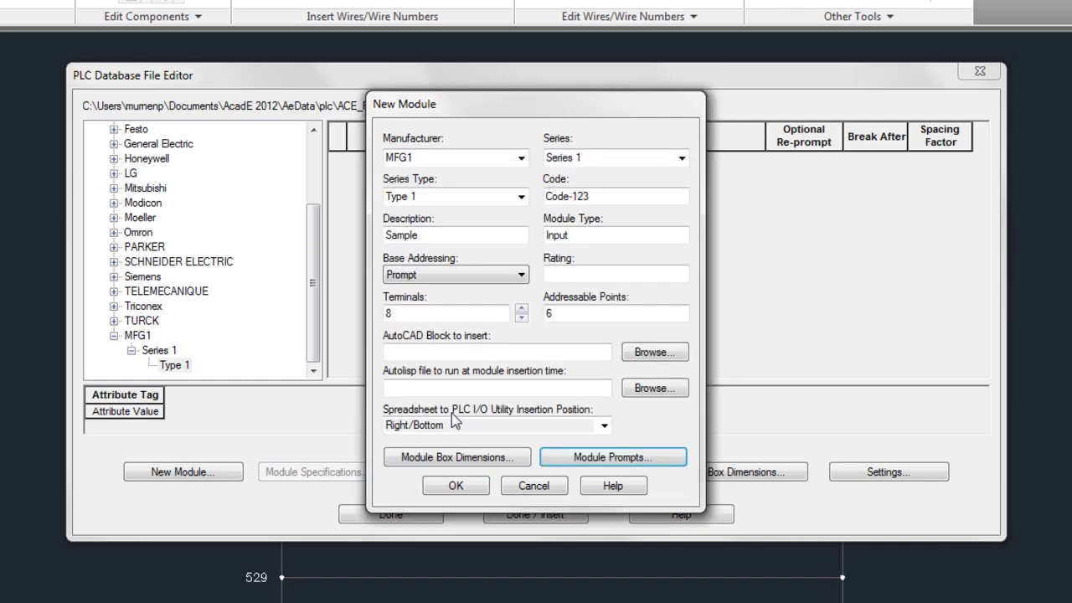
left_click(472, 486)
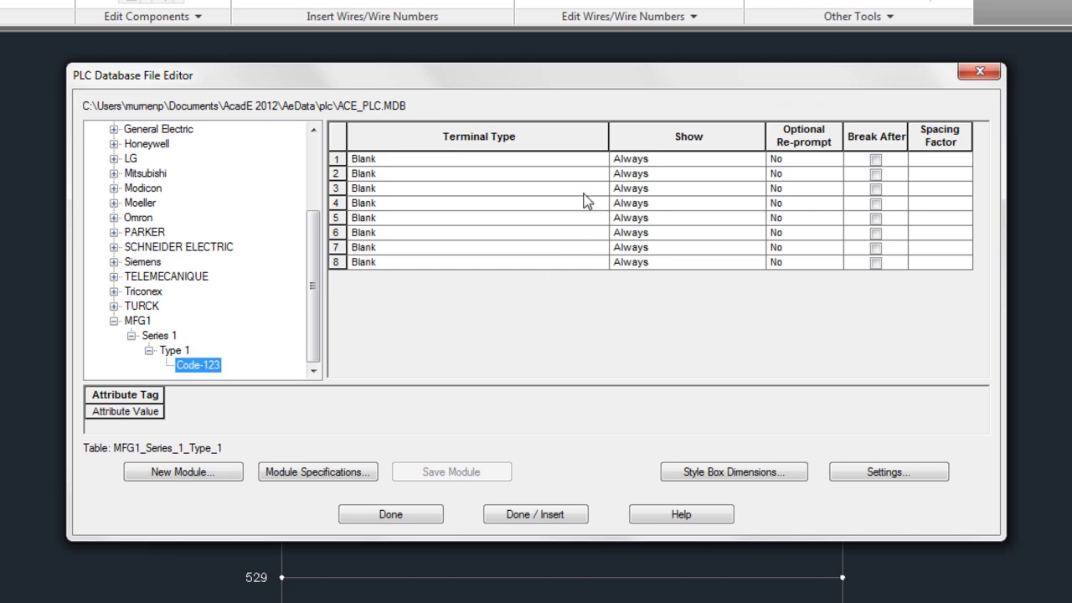
- Set terminal 1 to Module Info Input I/O Point Wire Left and view its sample bitmap
left_click(586, 160)
left_click(601, 160)
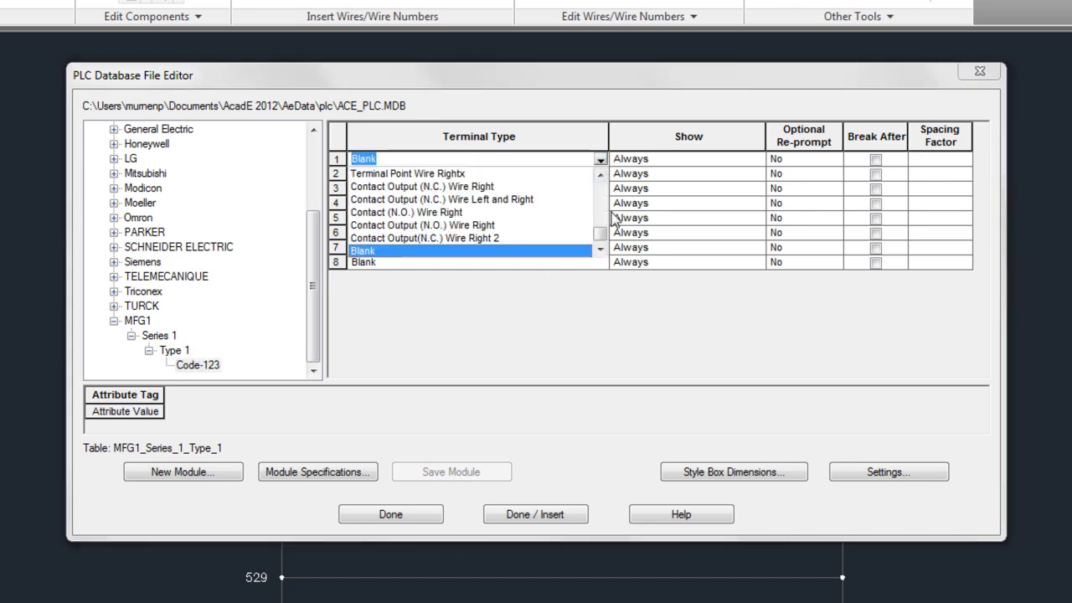
left_click_drag(600, 233, 609, 191)
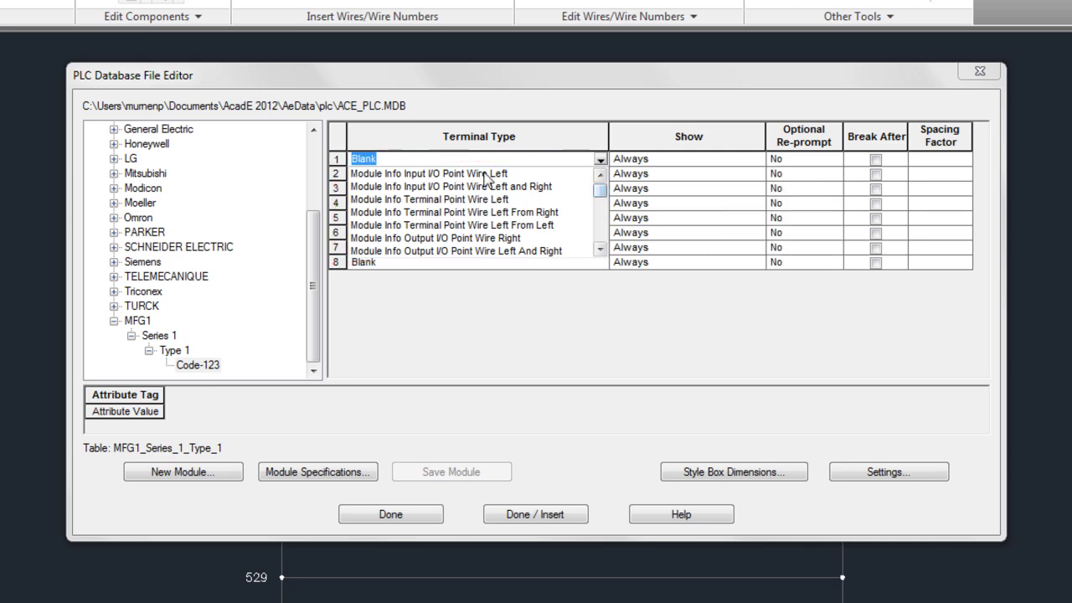
left_click(540, 174)
left_click(878, 474)
left_click(801, 334)
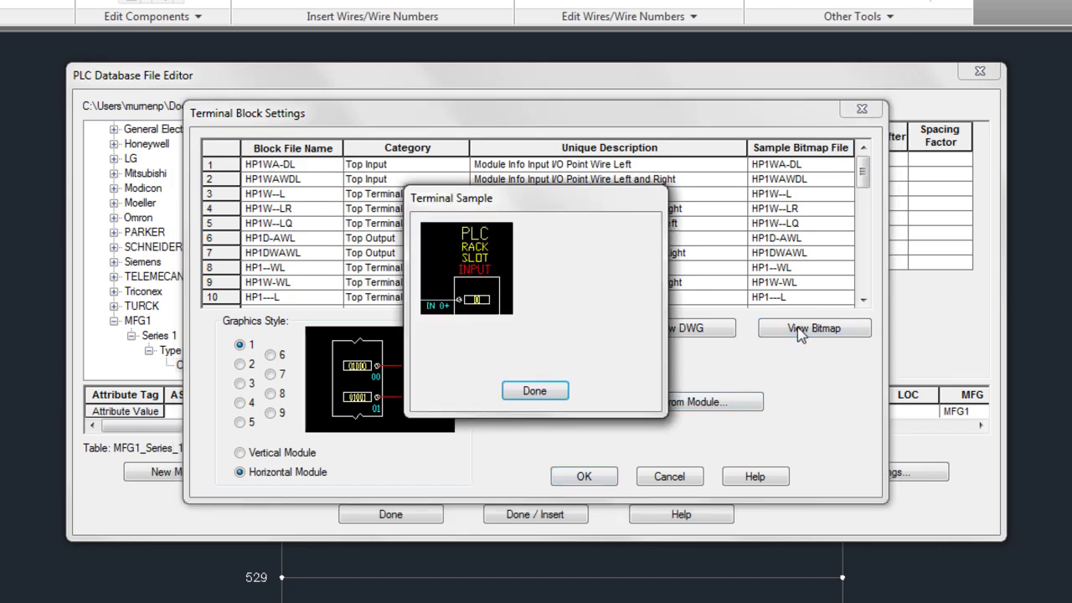
- Dismiss the Terminal Sample preview and the Terminal Block Settings dialog
left_click(535, 391)
left_click(676, 481)
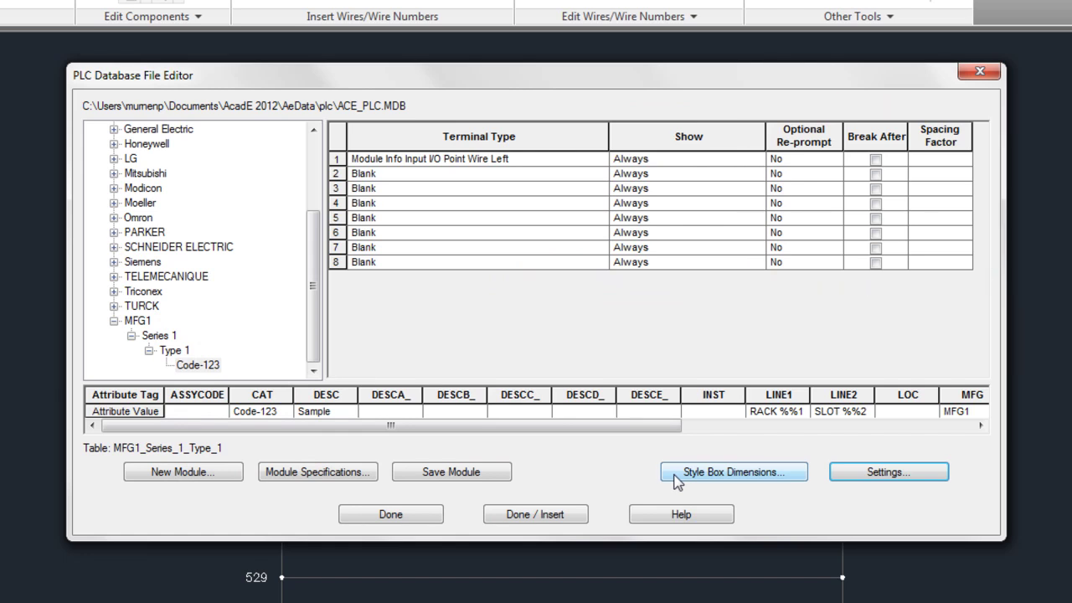
- Show Code-123's style 1 box dimensions: English units, top 0.5, bottom 0.375
left_click(741, 477)
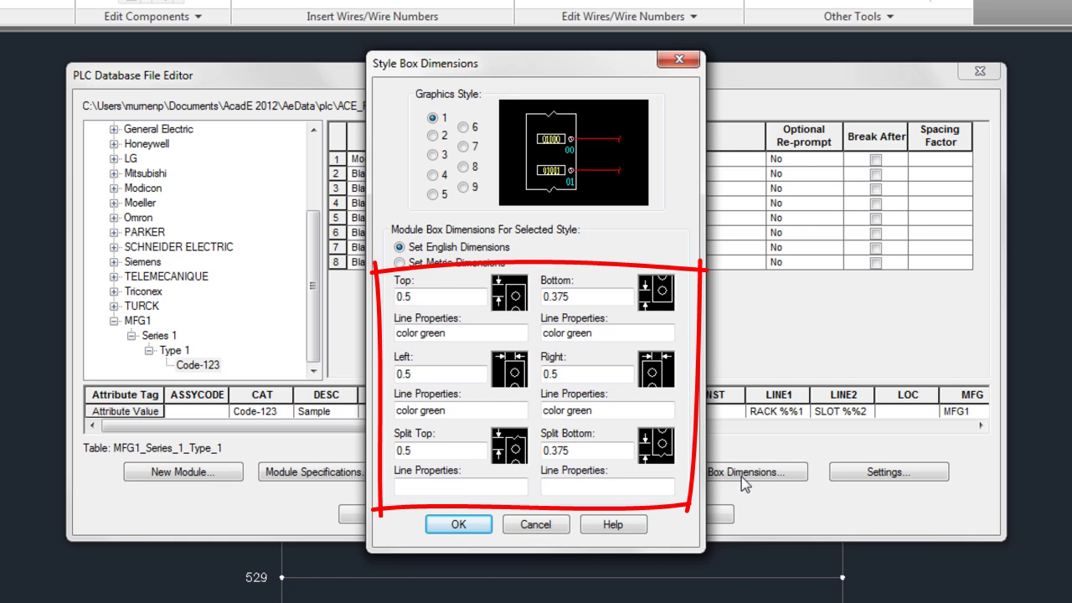
- Cancel box dimensions and set module lines LINE1 to Rack %%1 and LINE2 to Slot %%2
left_click(553, 526)
type("Rack %%1")
key("Tab")
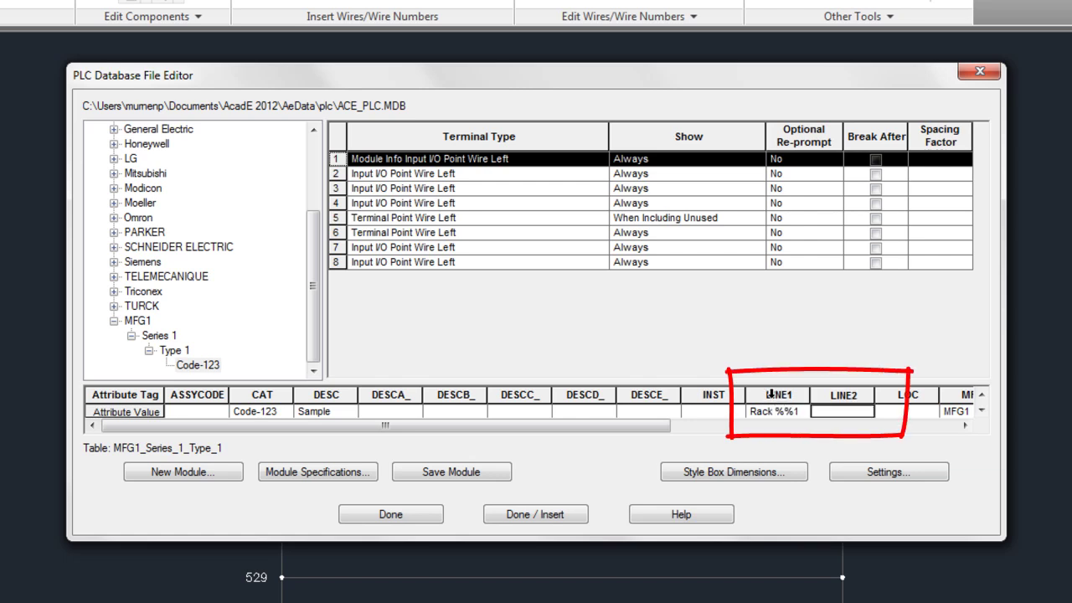
type("Slot %%2")
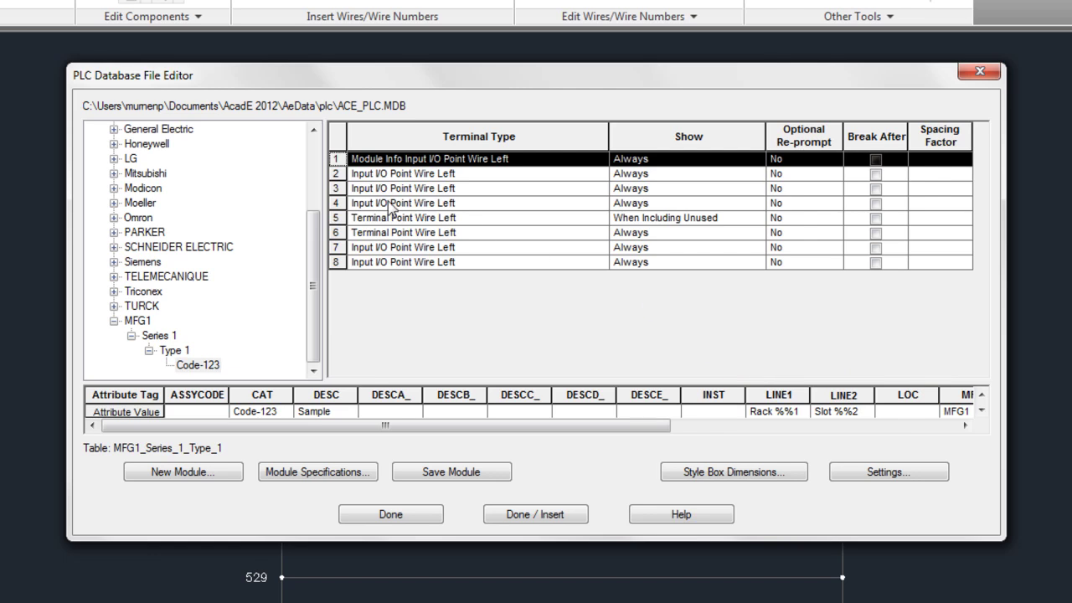
- Give terminal 2 the TERMDESC_ description IN2
left_click(362, 174)
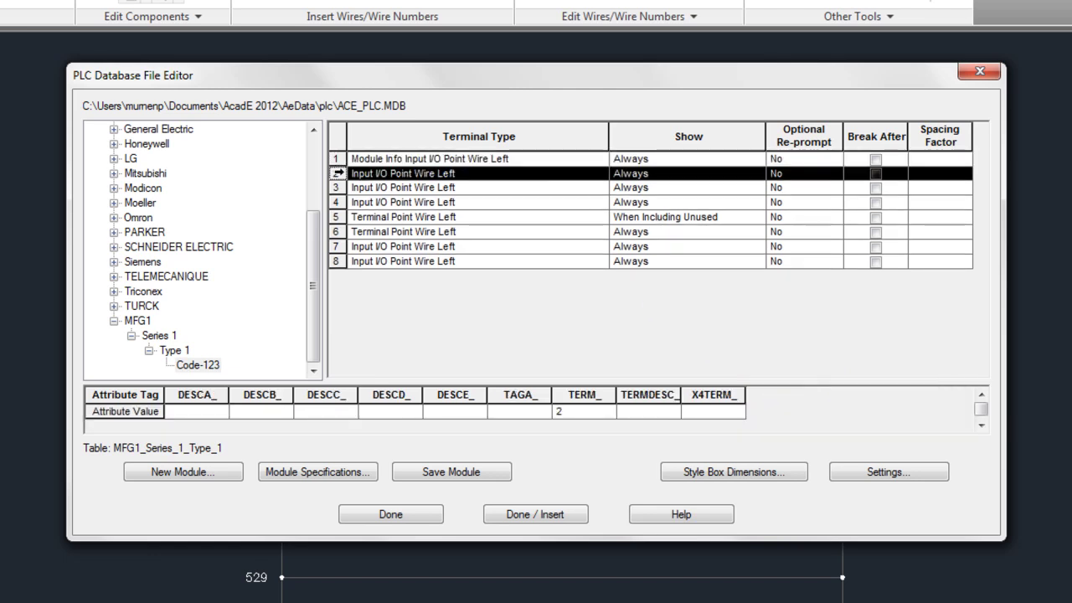
left_click(650, 411)
type("IN2")
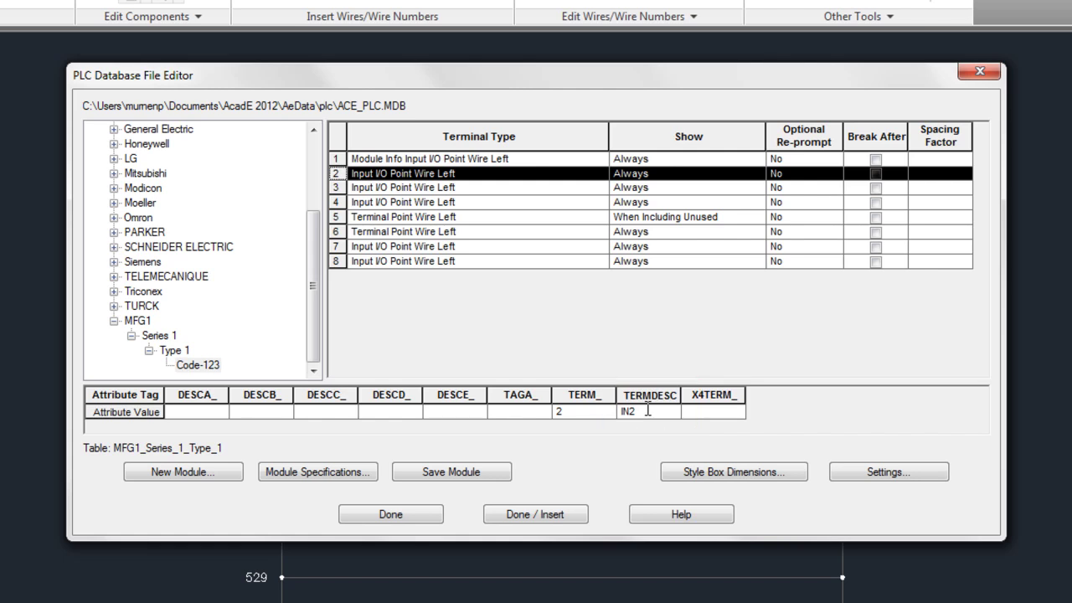
- Save Code-123 to the PLC database and insert it on ladder rungs 521–527
left_click(483, 474)
left_click(531, 516)
left_click(690, 230)
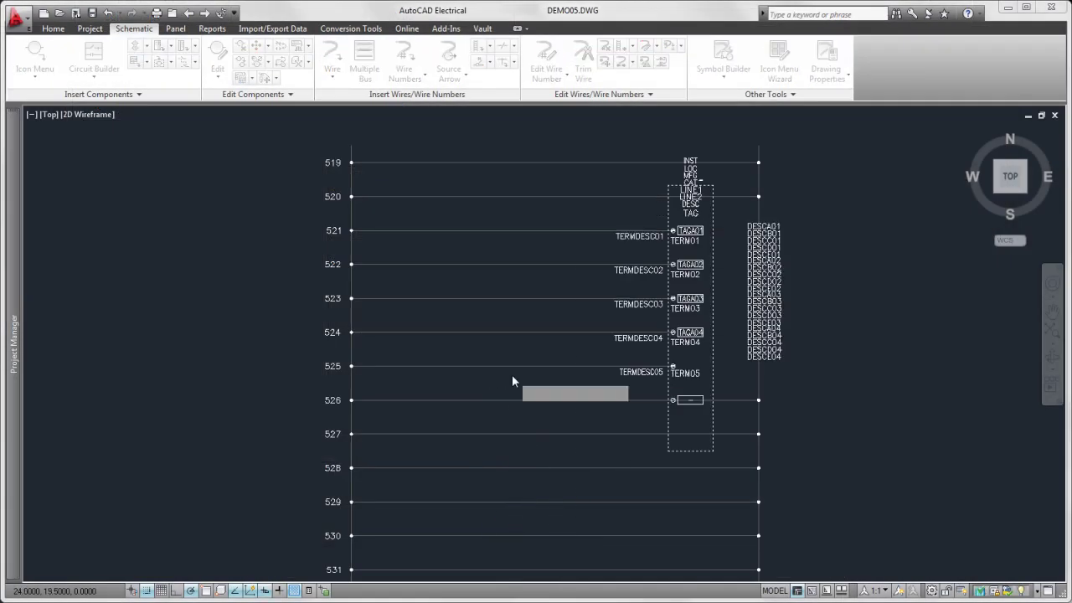